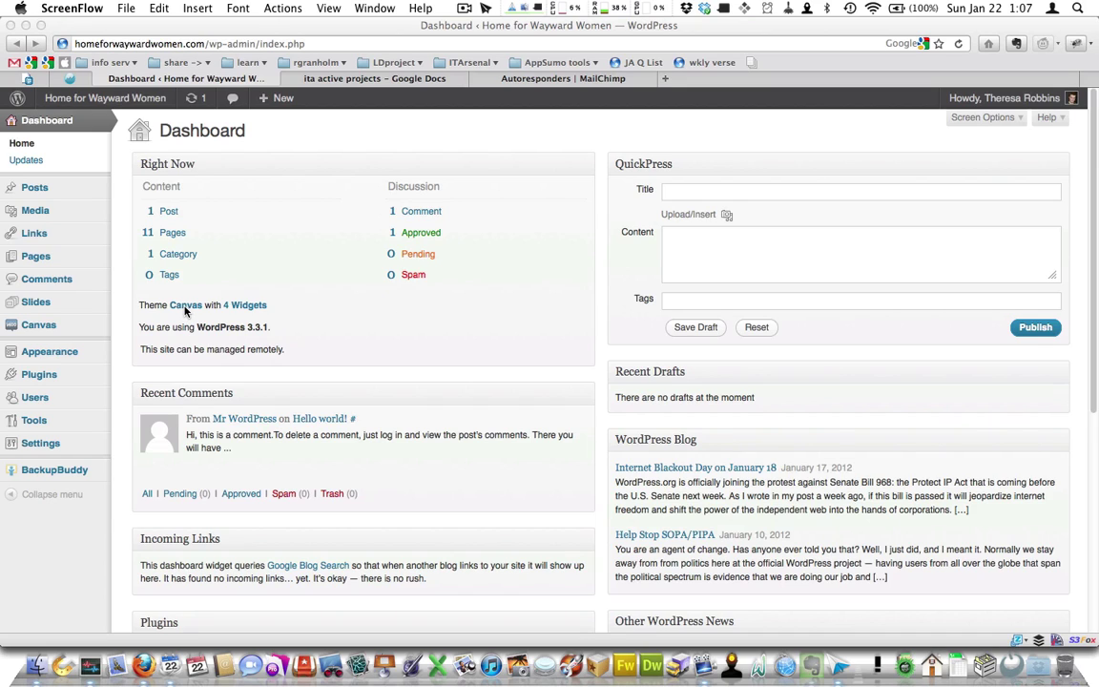
# Step: Open the About page from the site's page list for editing
pyautogui.click(42, 256)
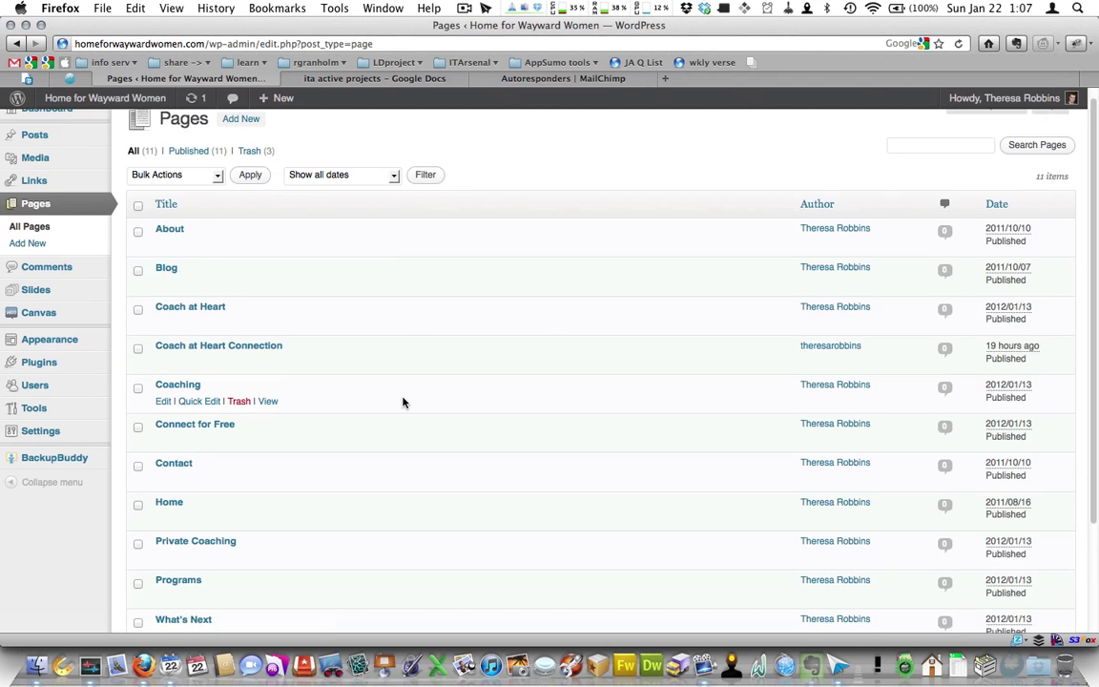
pyautogui.scroll(-1, 402, 404)
pyautogui.click(180, 231)
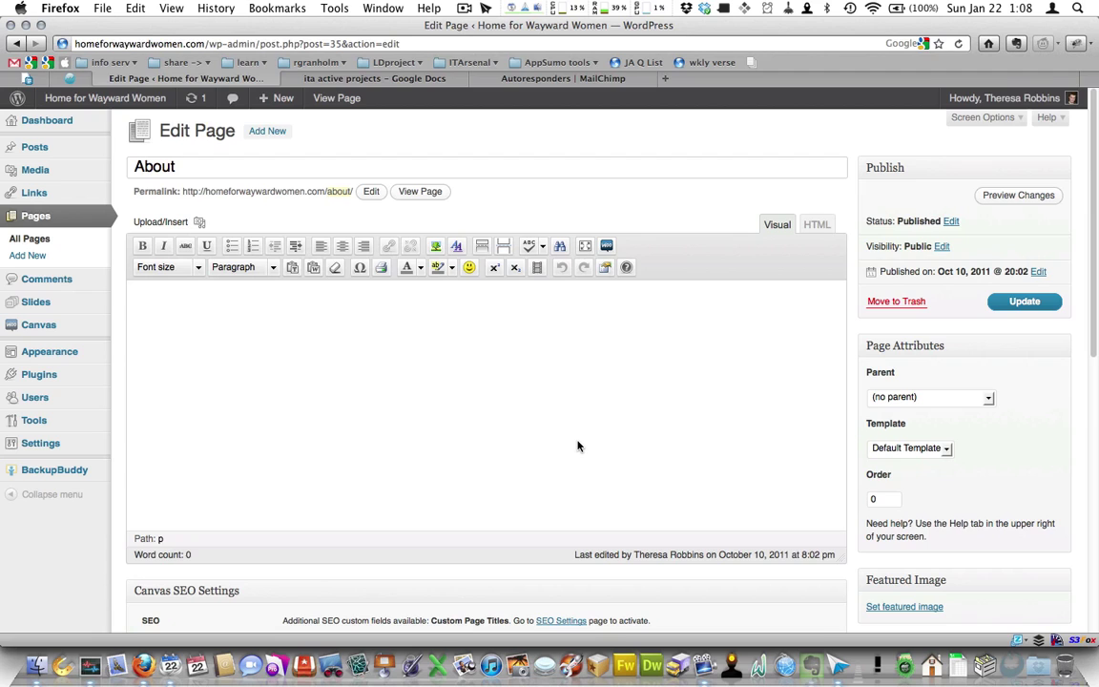
# Step: Copy the "What is Lorem Ipsum?" and "Why do we use it?" paragraphs from lipsum.com and paste them into the About page's body
pyautogui.press('super+t')
pyautogui.write('lorem ')
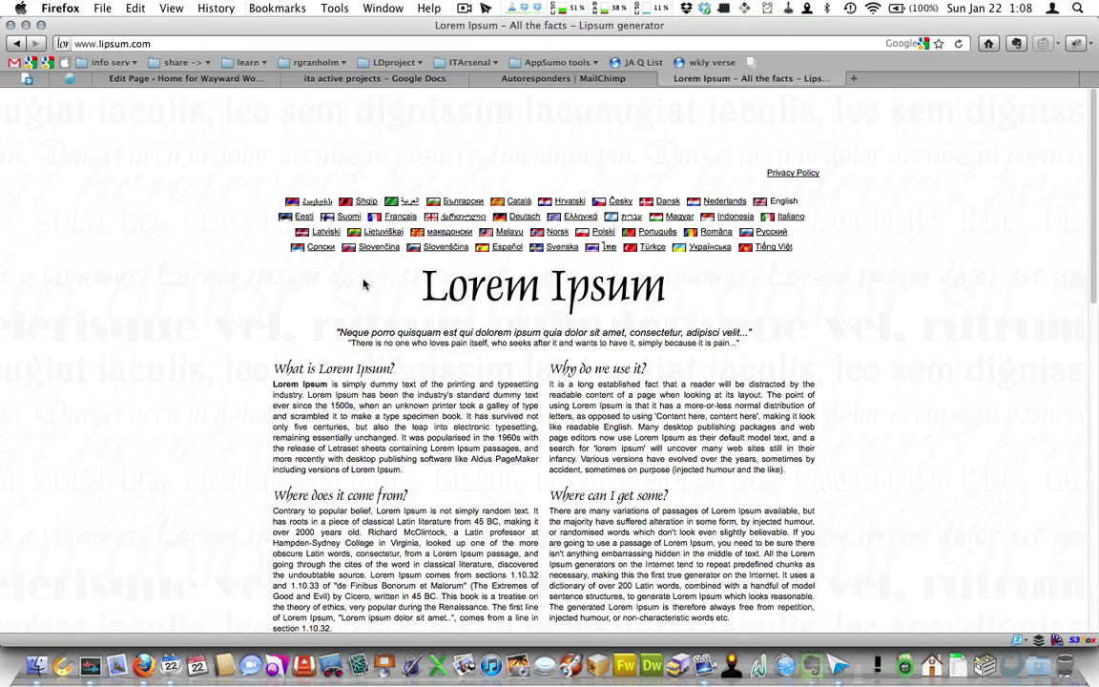
pyautogui.scroll(-1, 277, 382)
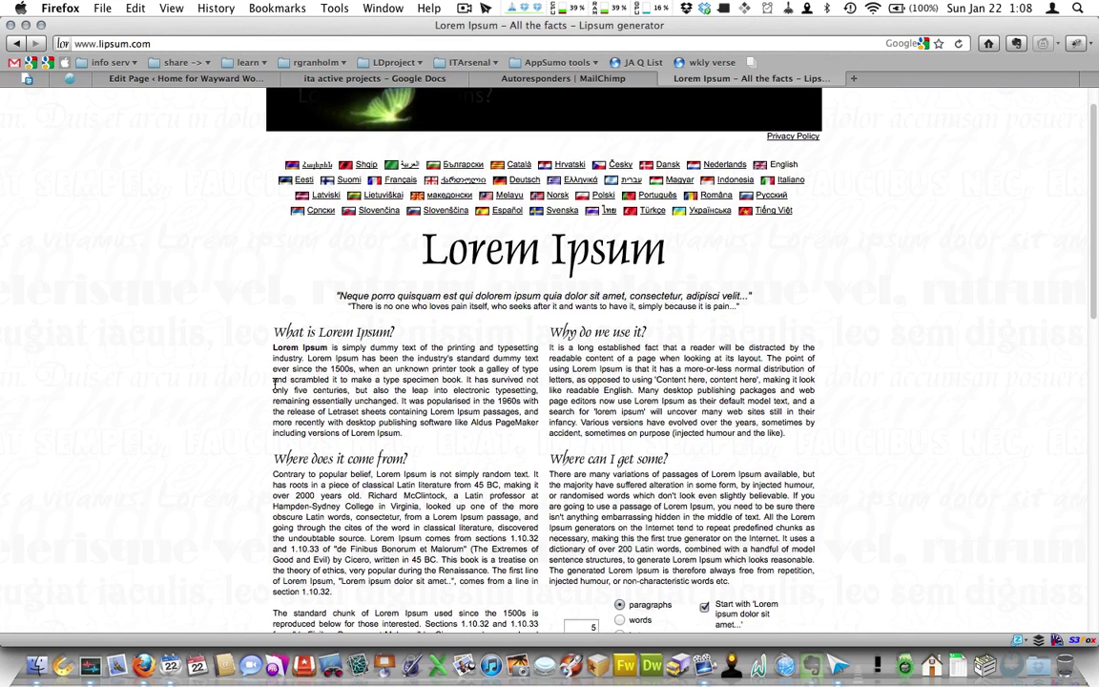
pyautogui.moveTo(784, 433); pyautogui.dragTo(274, 345)
pyautogui.press('super+c')
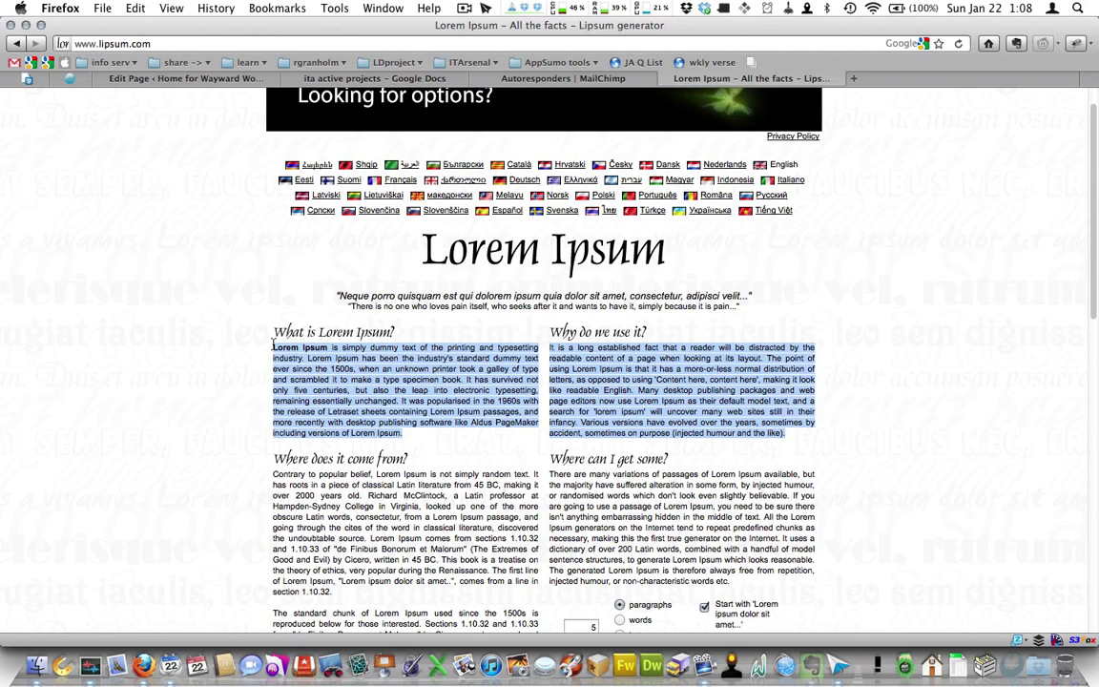
pyautogui.click(203, 80)
pyautogui.press('super+v')
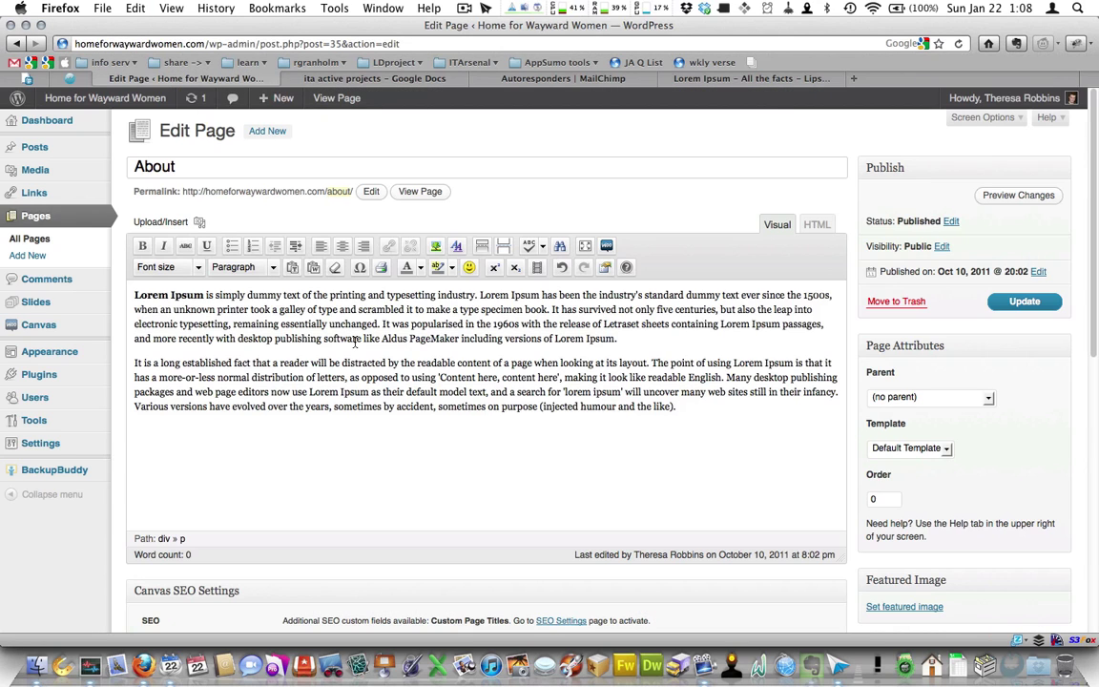
# Step: Place the insertion point after "but also the leap into" in the first paragraph and open the media uploader
pyautogui.press('Up')
pyautogui.press('Up')
pyautogui.press('Up')
pyautogui.press('Up')
pyautogui.click(135, 295)
pyautogui.click(576, 310)
pyautogui.moveTo(812, 310); pyautogui.dragTo(797, 311)
pyautogui.click(199, 225)
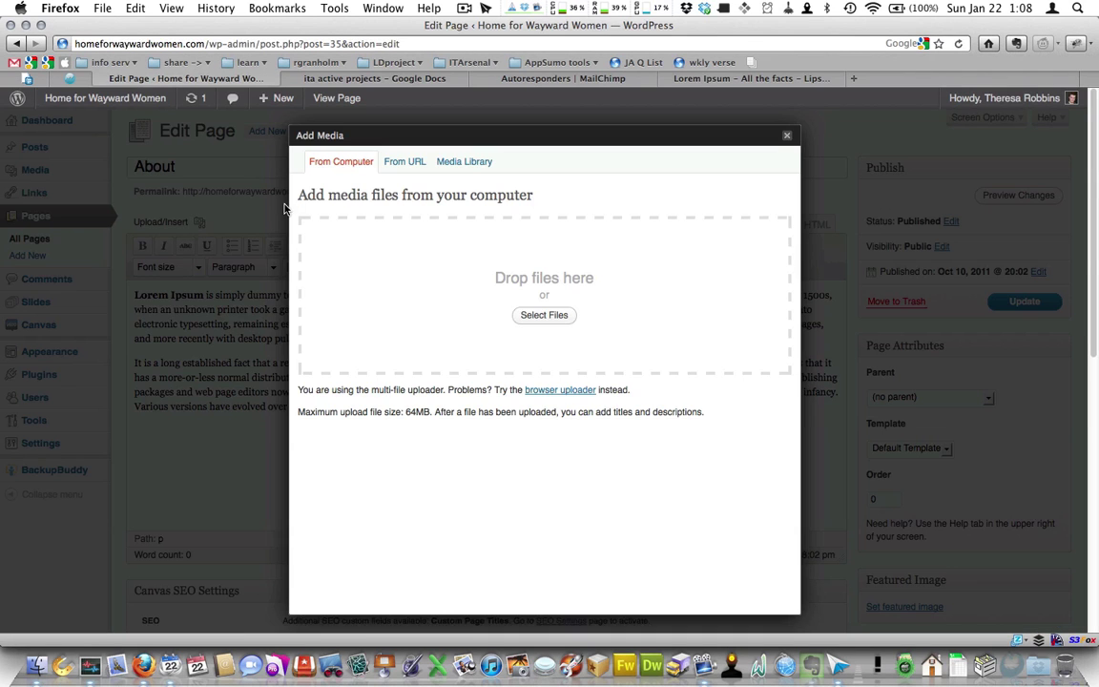
# Step: Upload refund_icon.png from the Dropbox folder "- ITA Projects" > ITARSENAL > "images & design"
pyautogui.click(543, 316)
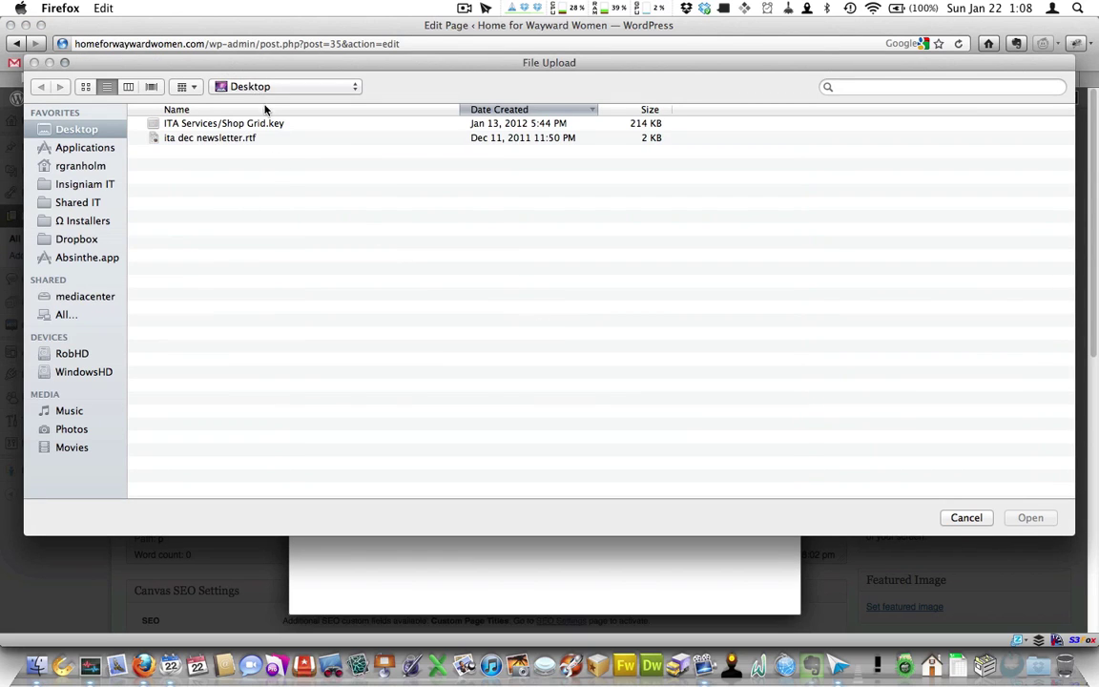
pyautogui.click(93, 238)
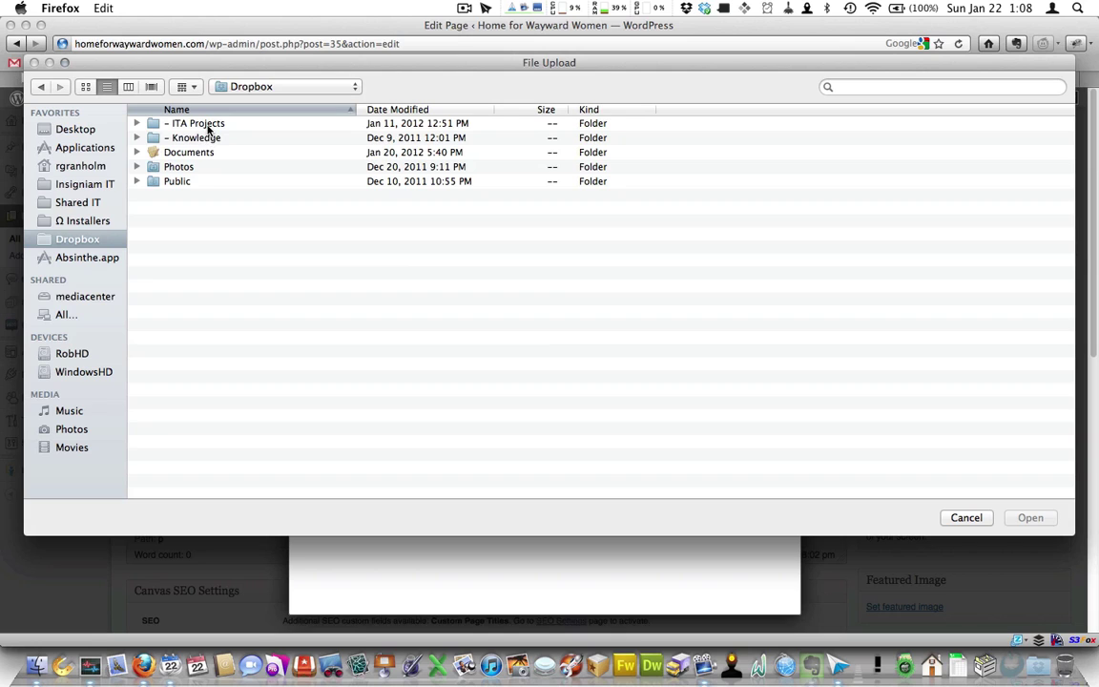
pyautogui.doubleClick(207, 128)
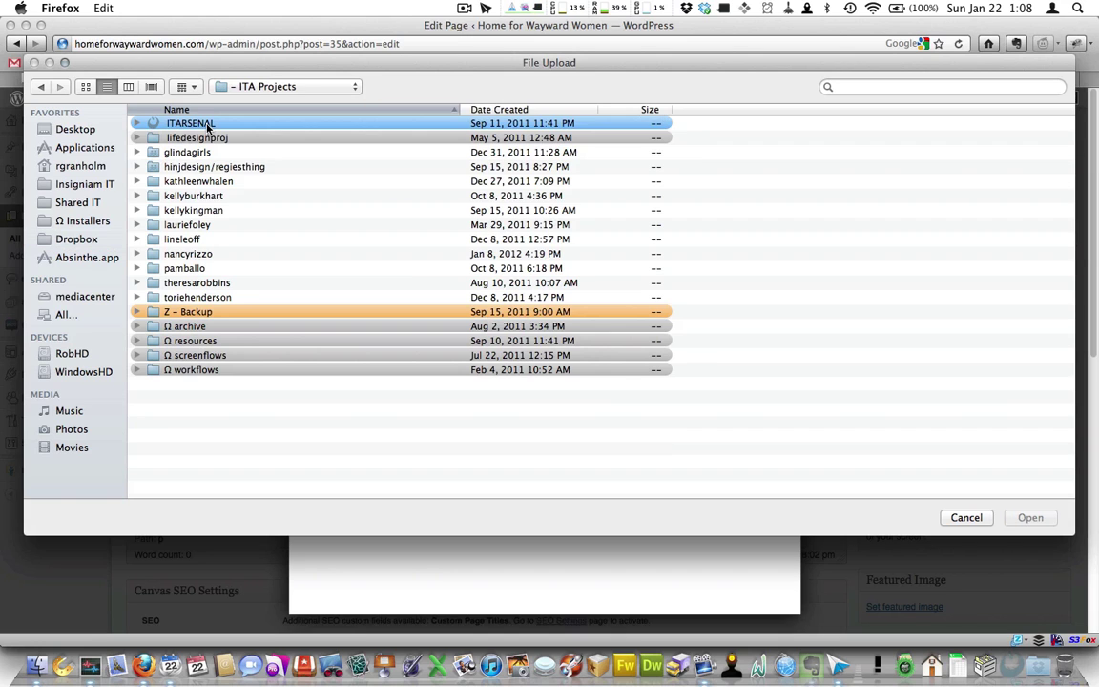
pyautogui.doubleClick(207, 128)
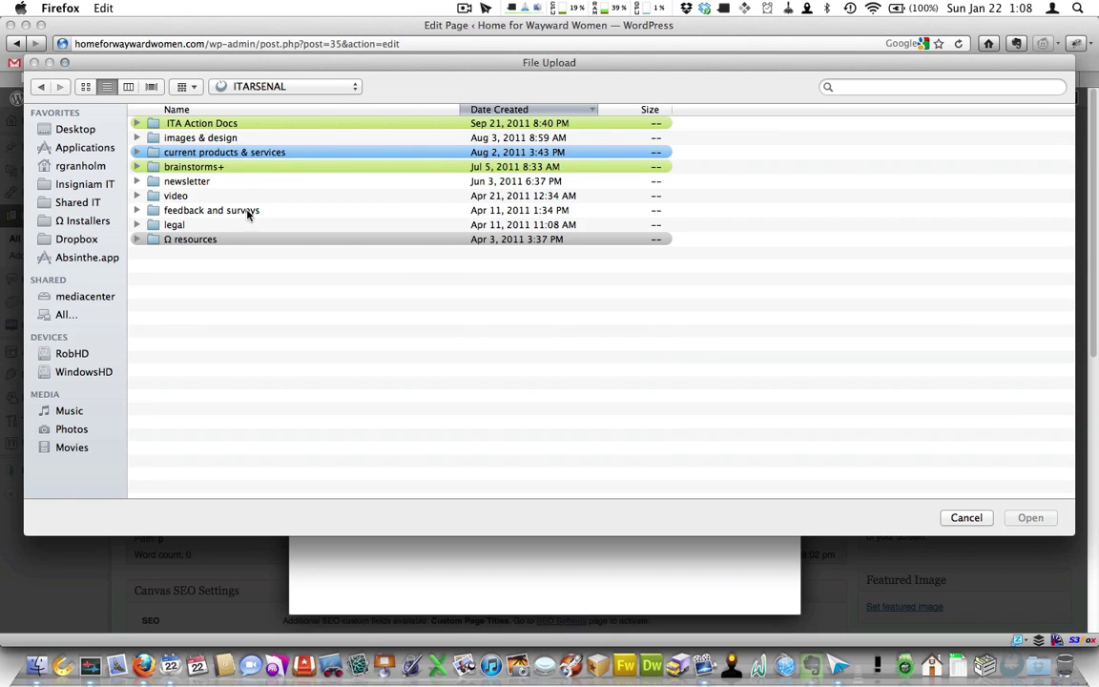
pyautogui.doubleClick(180, 137)
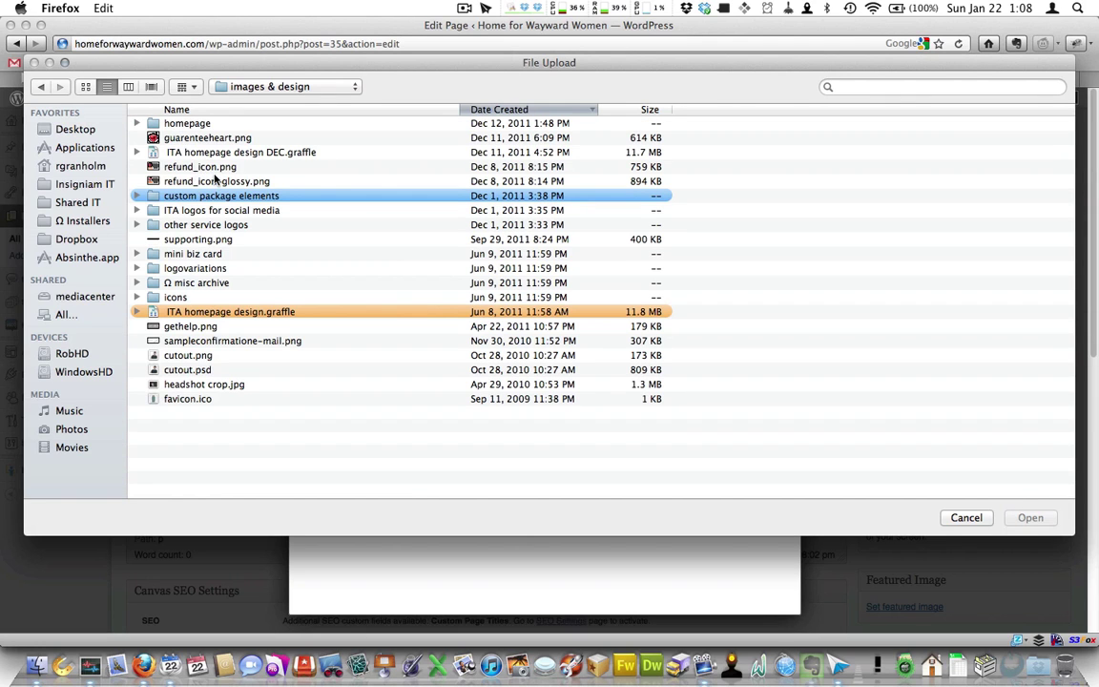
pyautogui.click(196, 166)
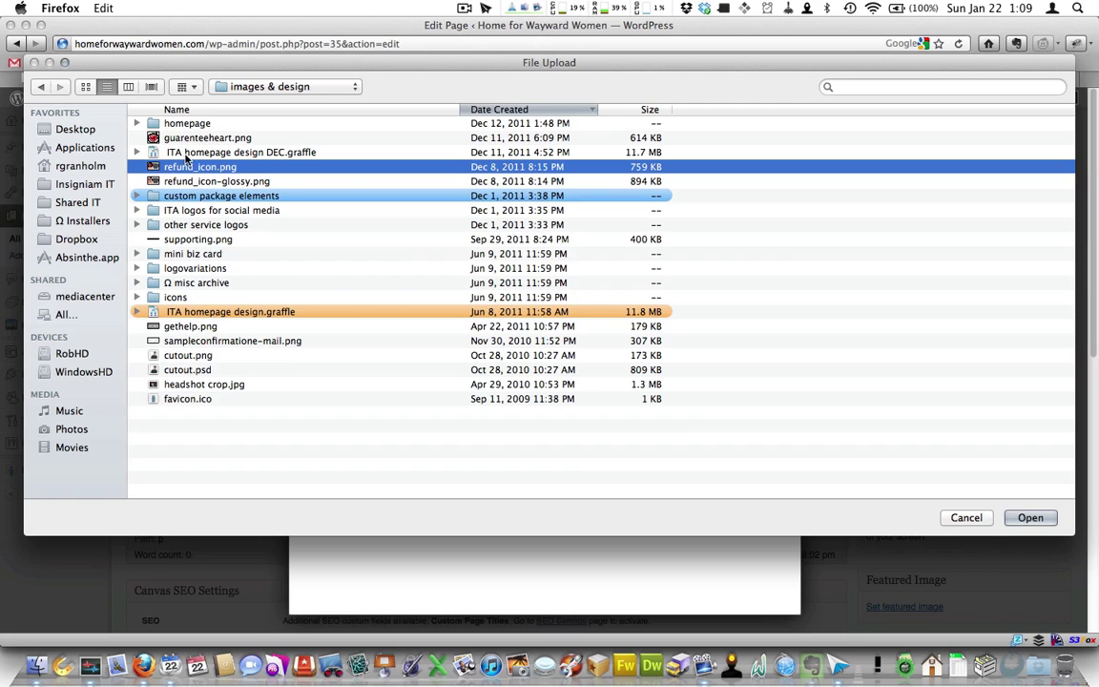
pyautogui.click(1030, 517)
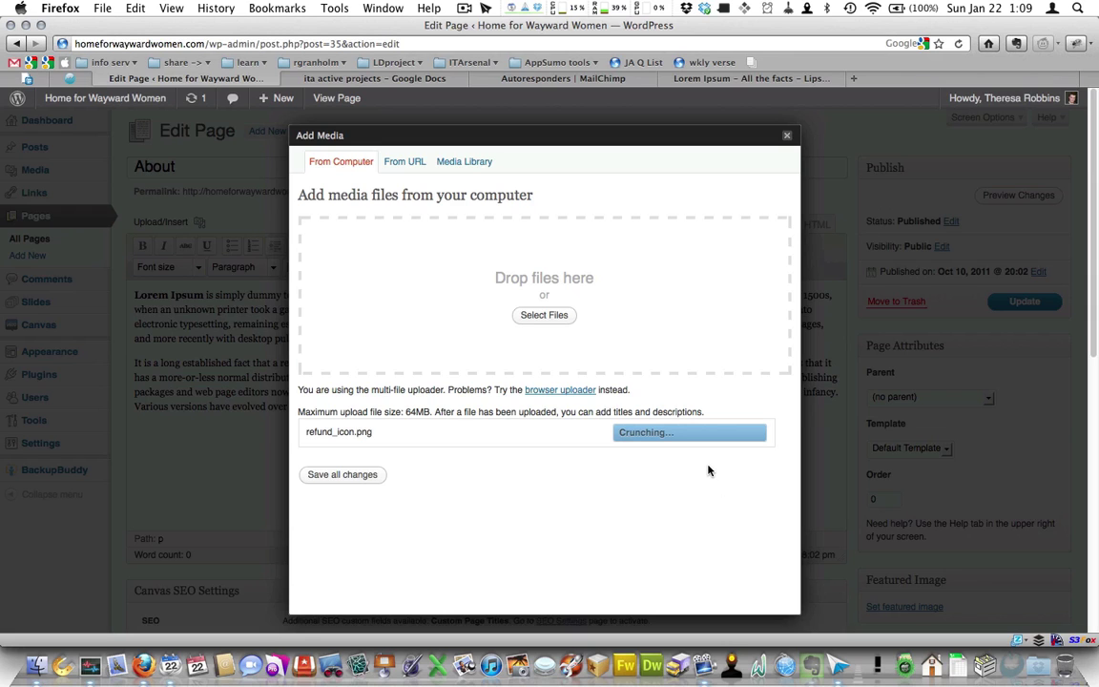
# Step: Insert the uploaded refund_icon image into the page with Right alignment at Medium size (300 × 197)
pyautogui.scroll(-1, 707, 456)
pyautogui.scroll(-5, 707, 456)
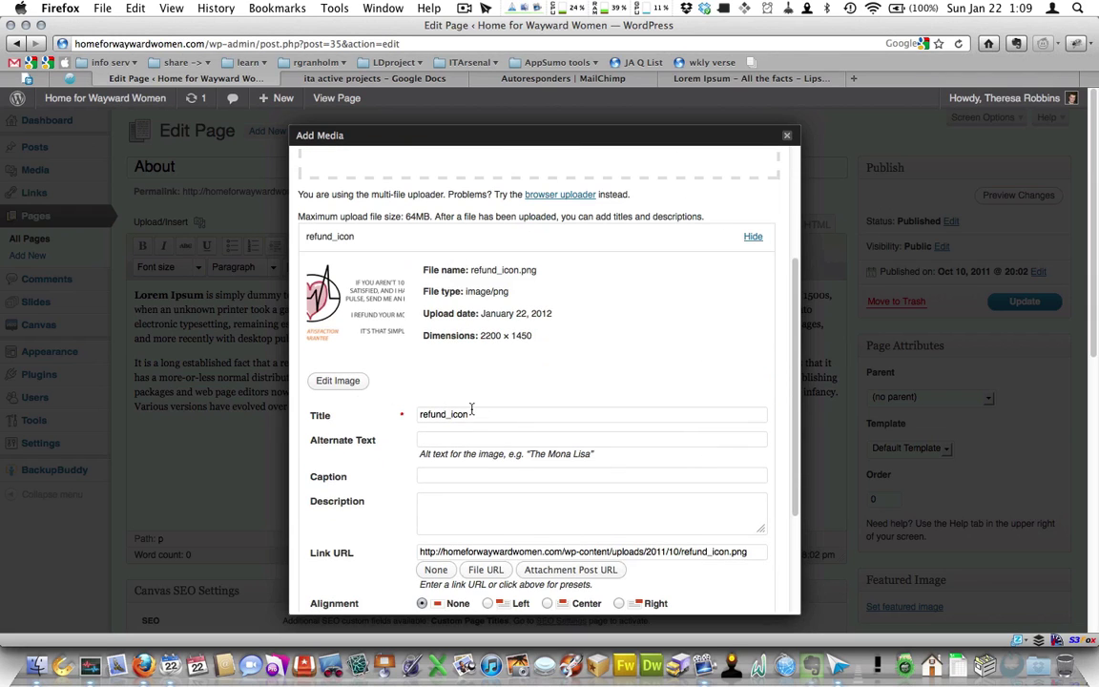
pyautogui.moveTo(471, 409); pyautogui.dragTo(420, 410)
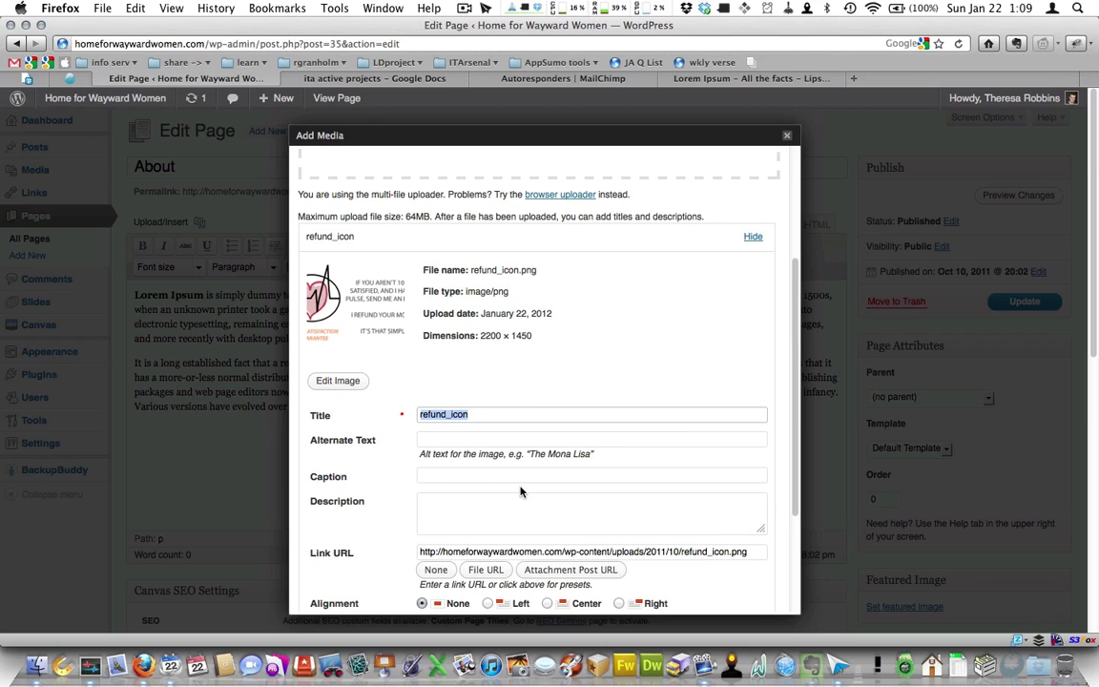
pyautogui.scroll(-1, 556, 495)
pyautogui.scroll(-2, 558, 496)
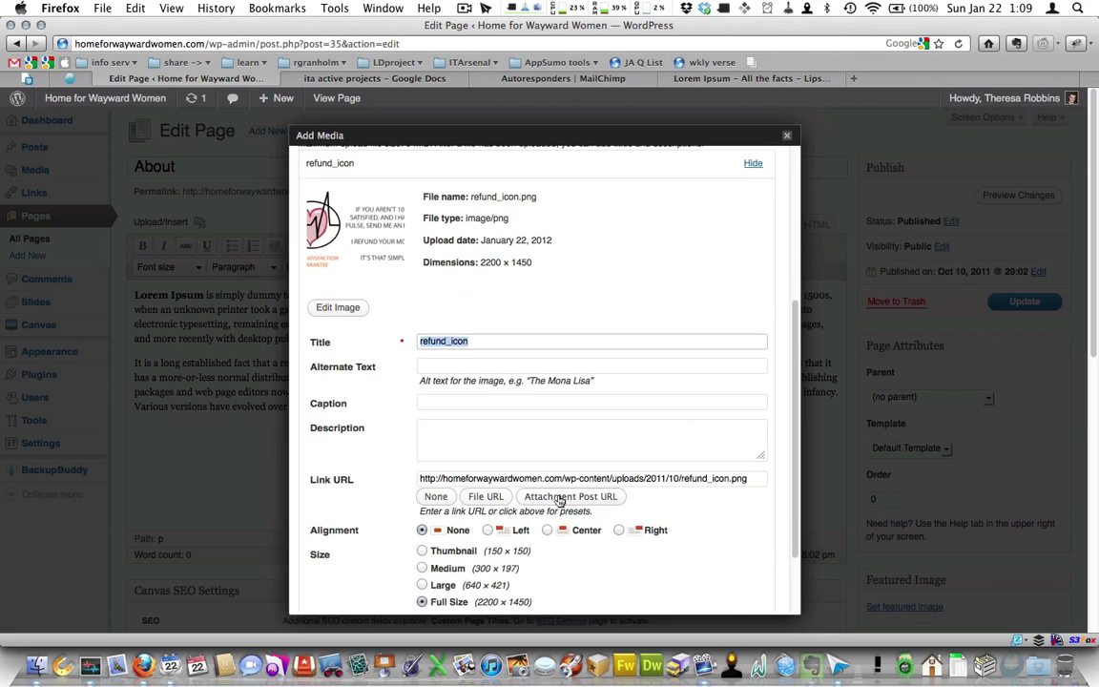
pyautogui.scroll(-2, 562, 493)
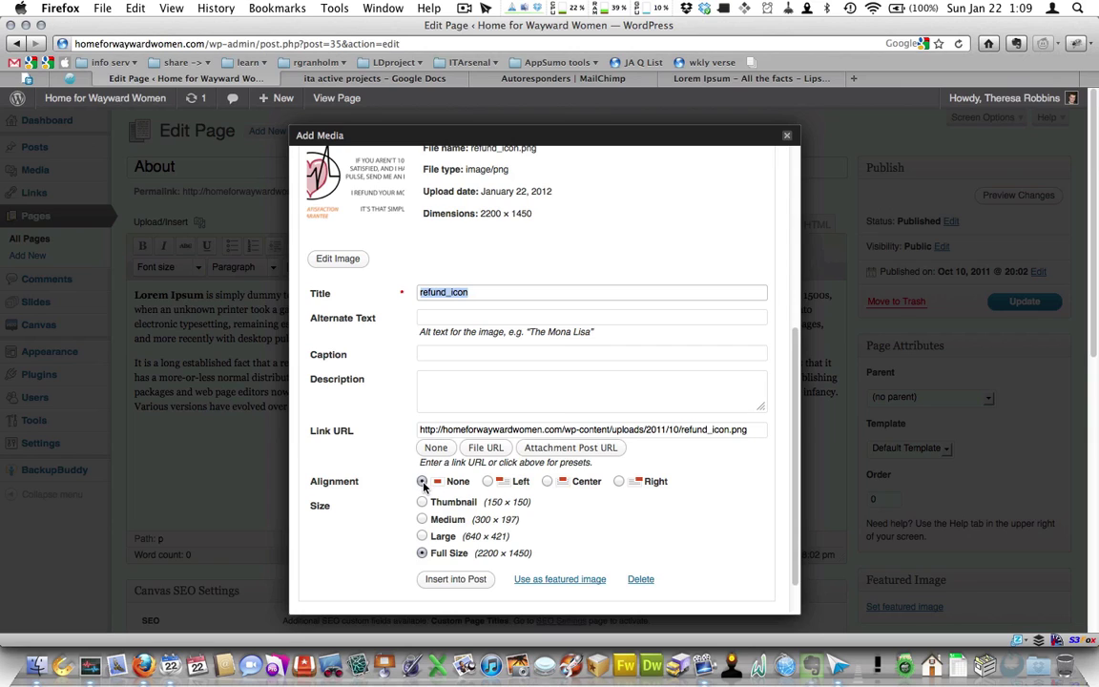
pyautogui.click(619, 482)
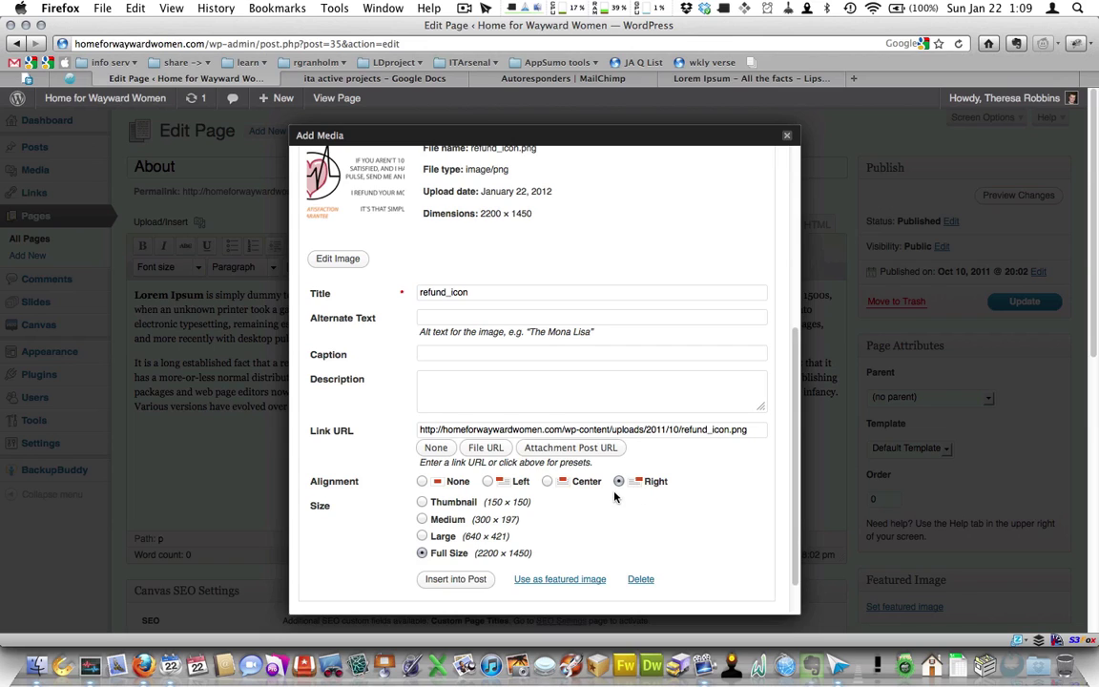
pyautogui.scroll(-1, 636, 523)
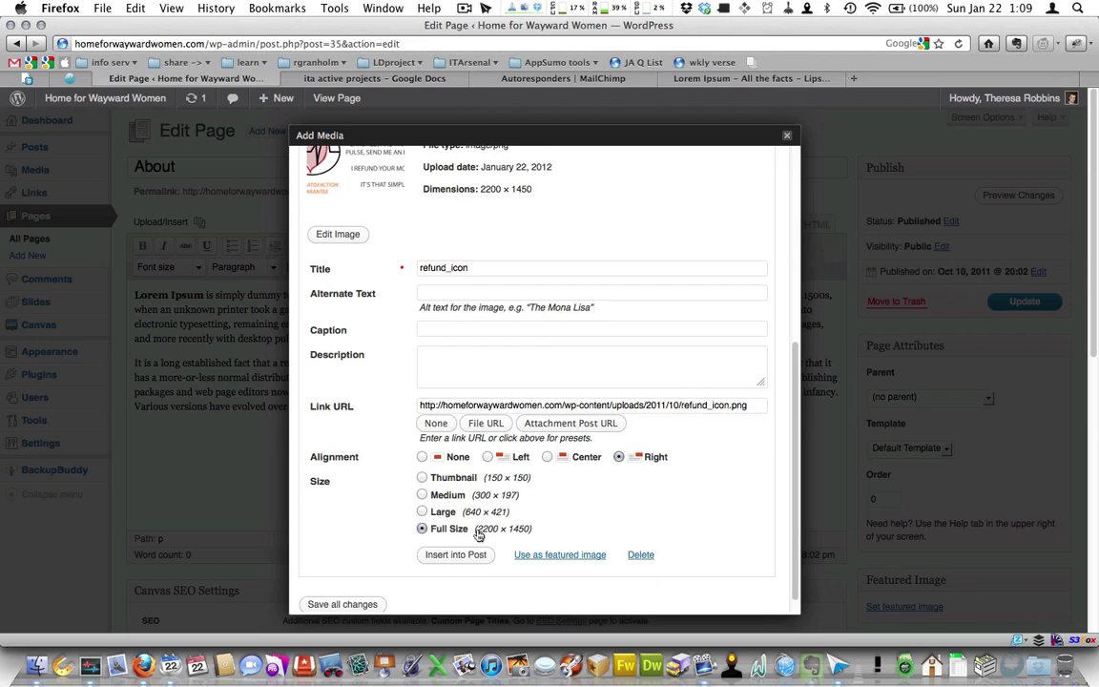
pyautogui.click(423, 497)
pyautogui.click(479, 555)
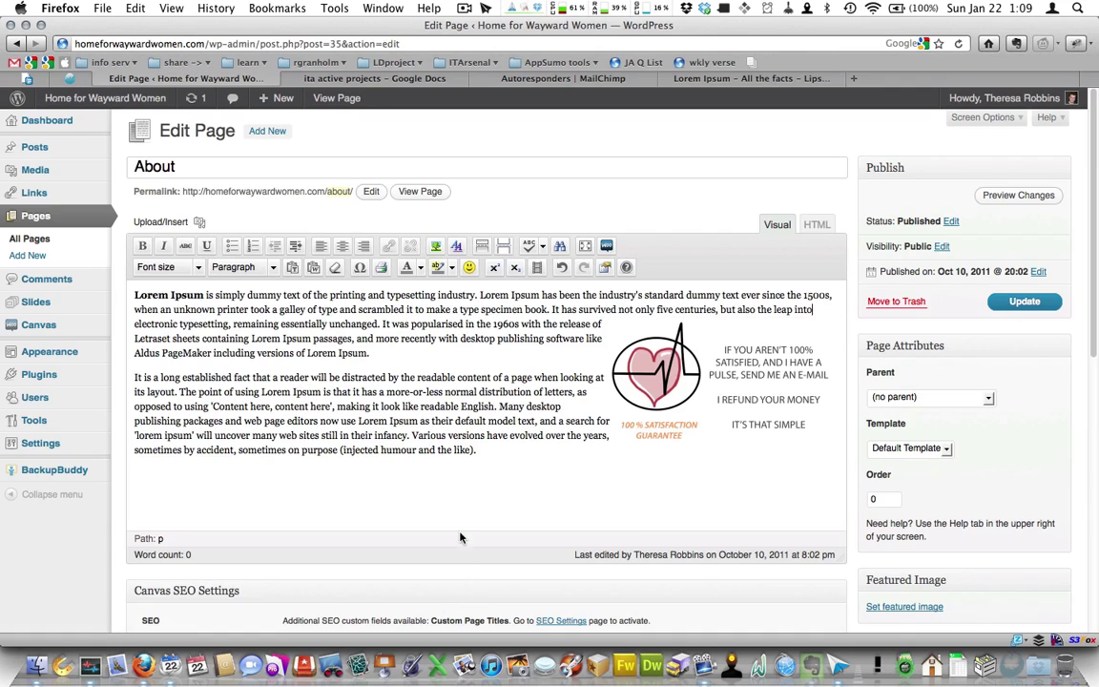
# Step: Insert several blank lines before the paragraph starting "It is a long established fact" and remove all but one of them
pyautogui.click(622, 379)
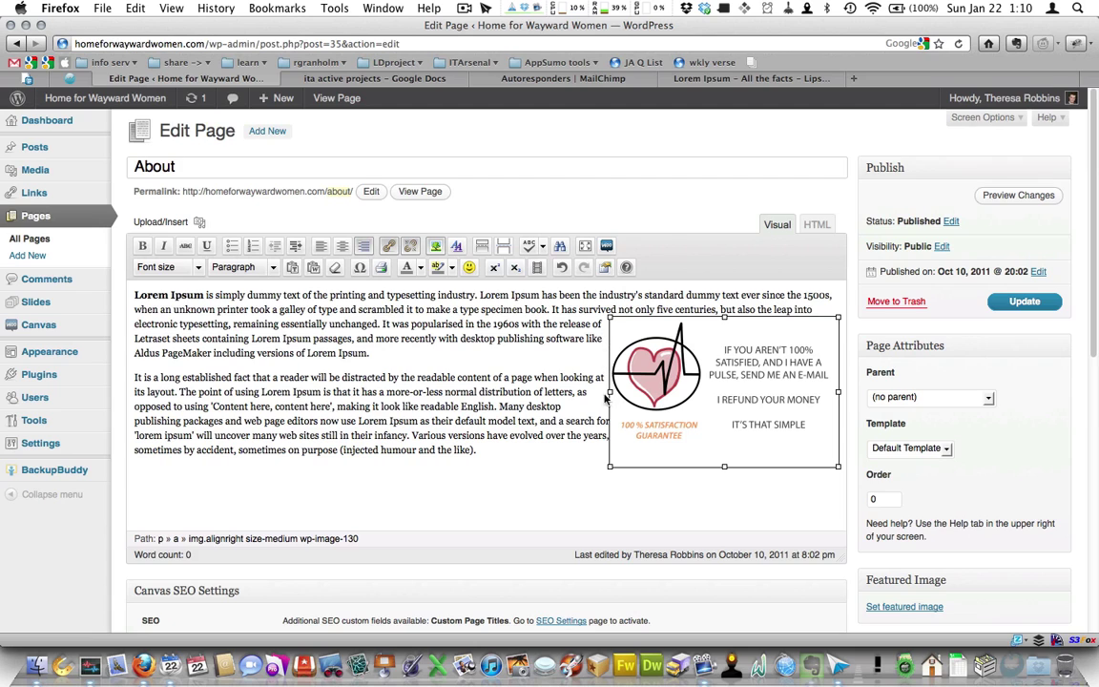
pyautogui.click(416, 406)
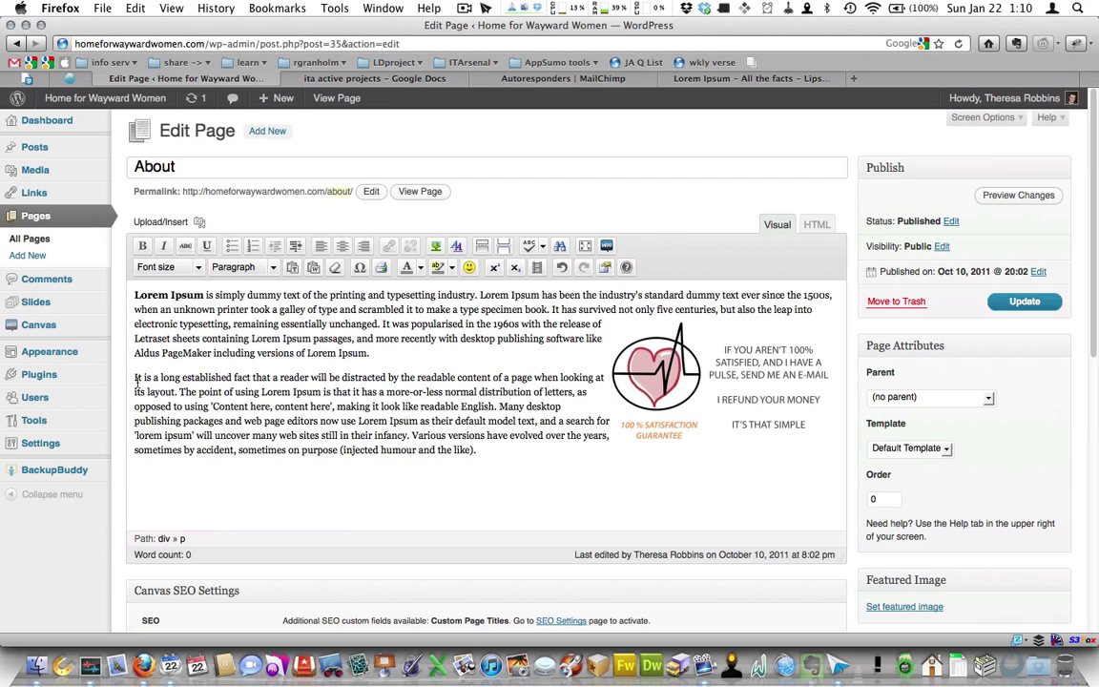
pyautogui.press('Return')
pyautogui.press('Return')
pyautogui.press('Return')
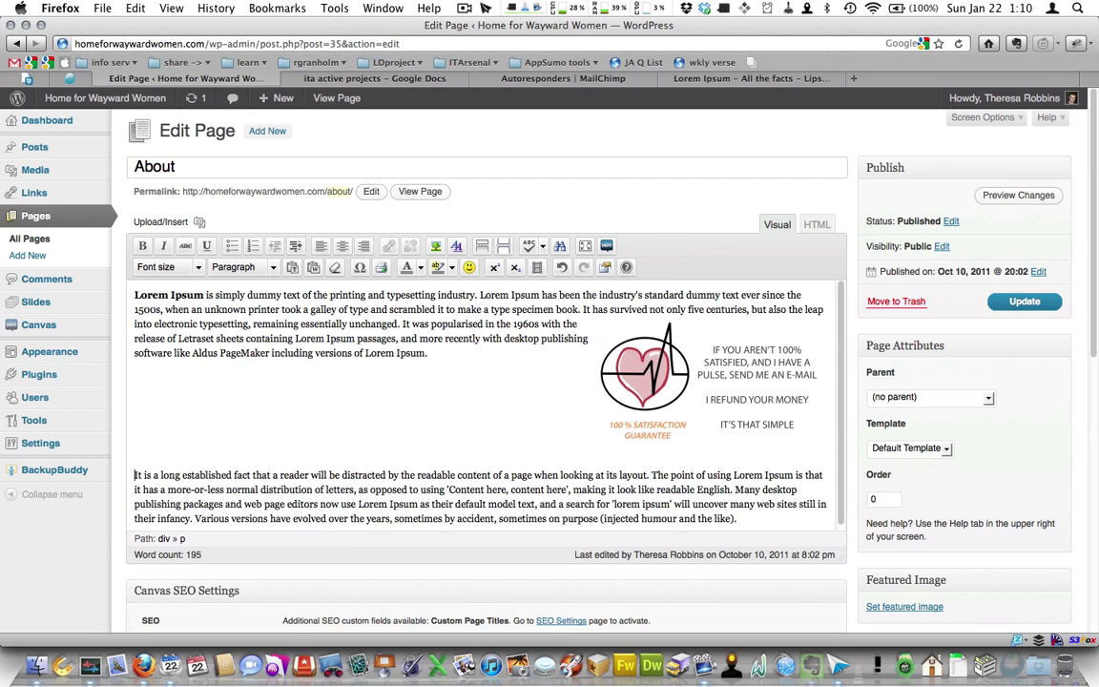
pyautogui.press('BackSpace')
pyautogui.press('BackSpace')
pyautogui.press('BackSpace')
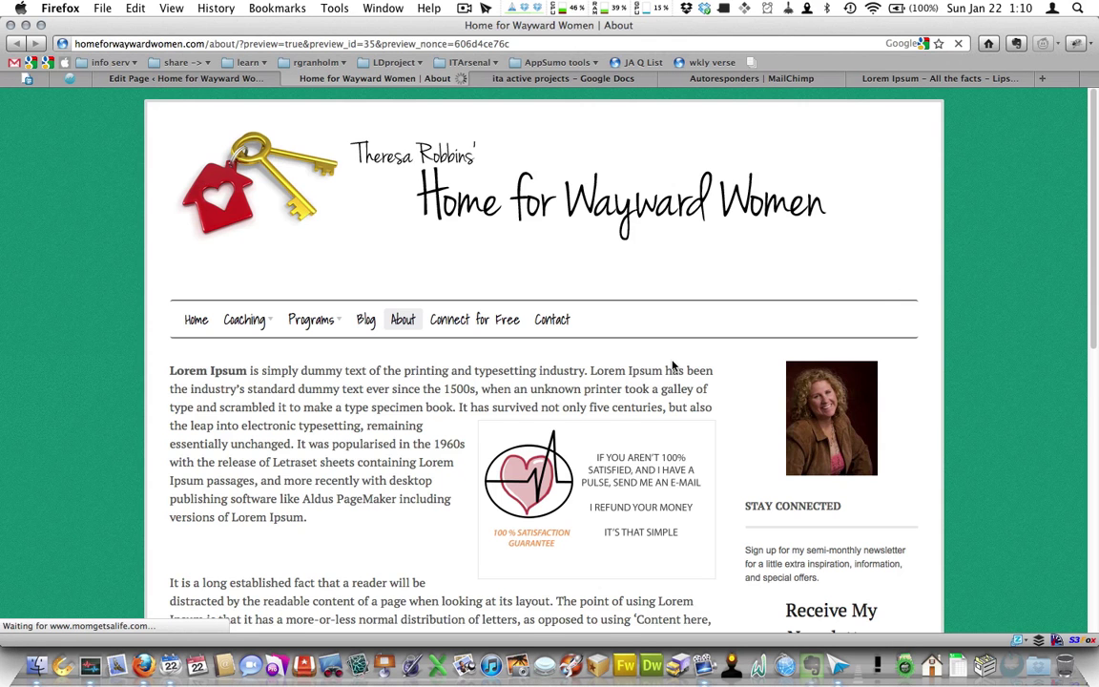
# Step: Preview the About page changes and examine how the text wraps around the right-aligned image
pyautogui.scroll(-3, 674, 368)
pyautogui.scroll(-1, 674, 365)
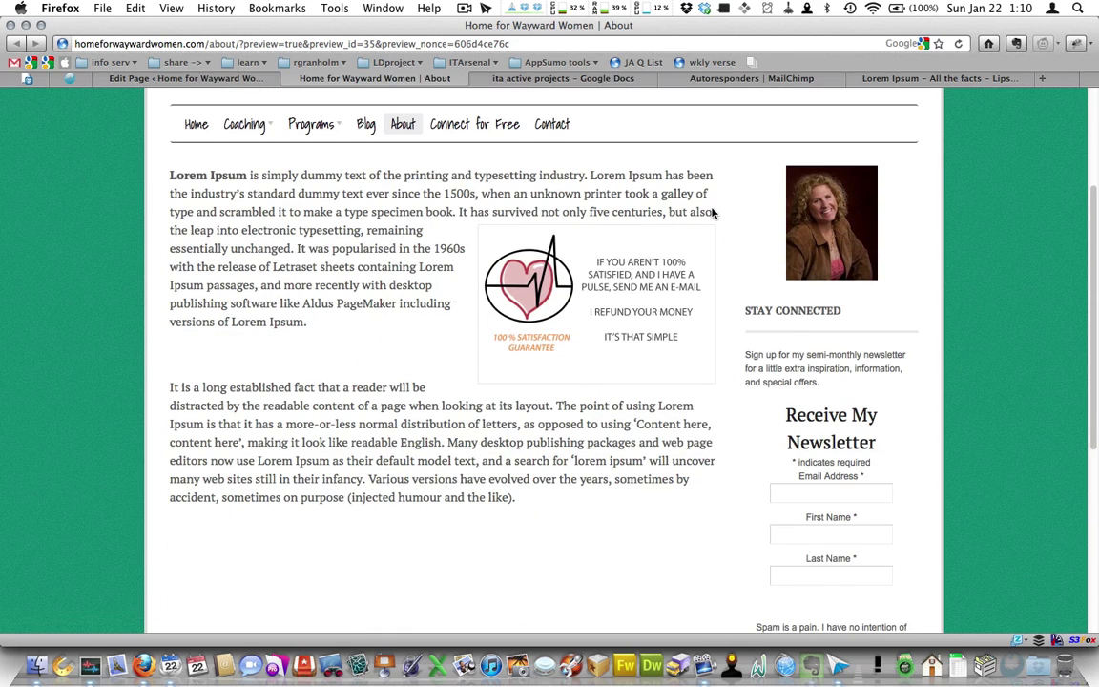
pyautogui.moveTo(472, 217); pyautogui.dragTo(420, 243)
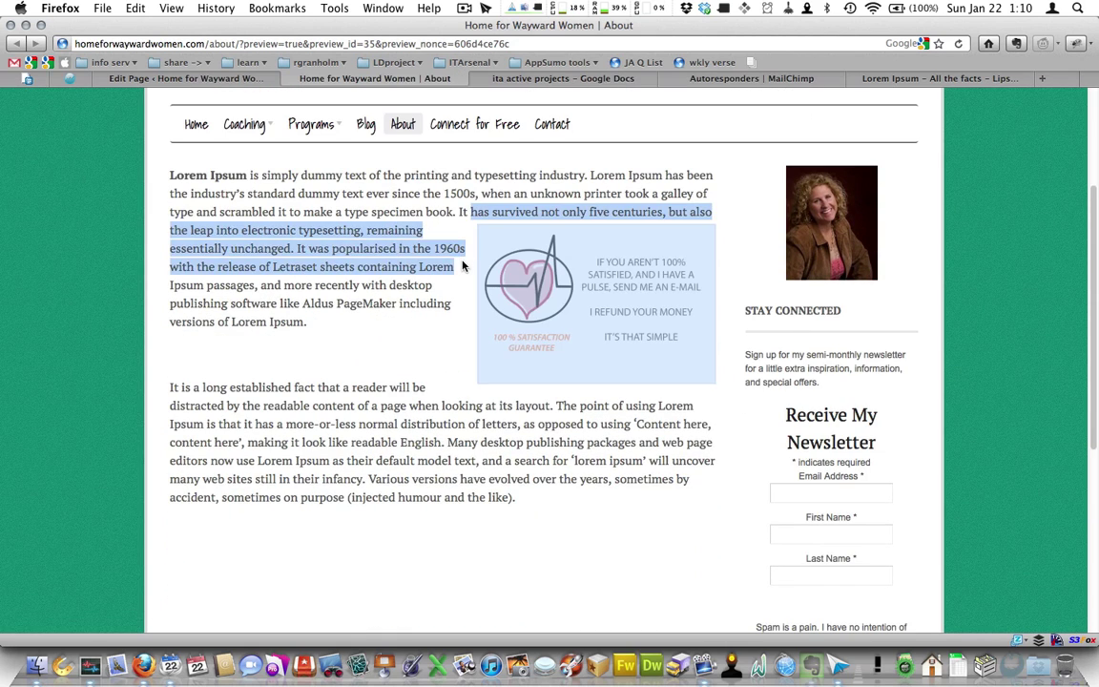
pyautogui.click(384, 251)
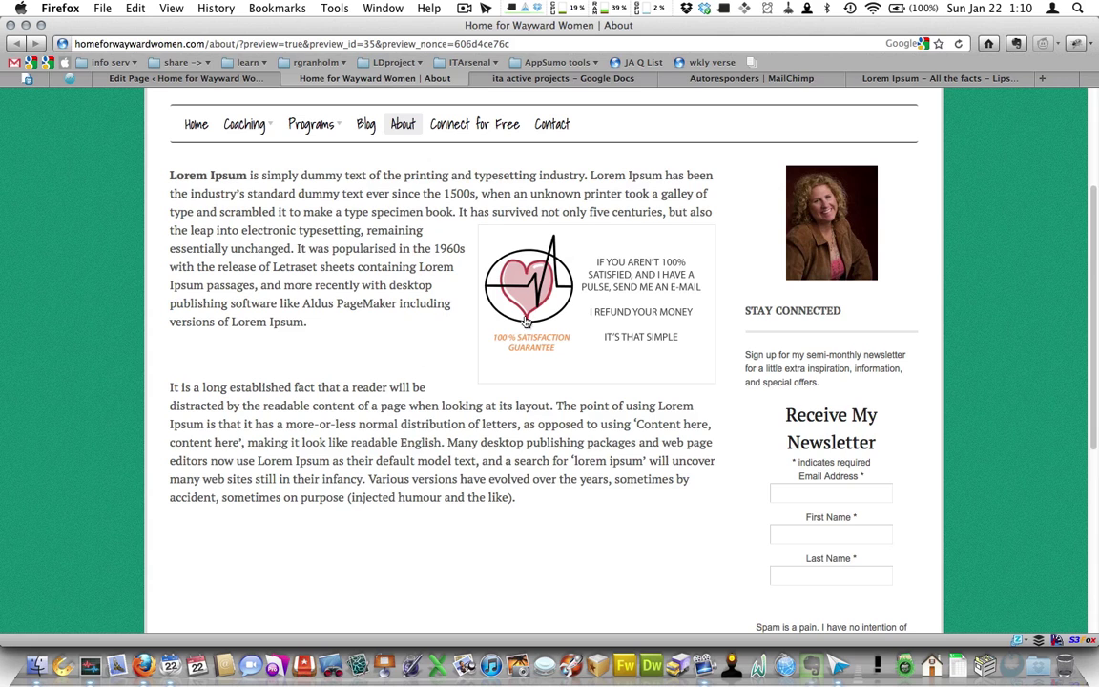
pyautogui.scroll(1, 454, 281)
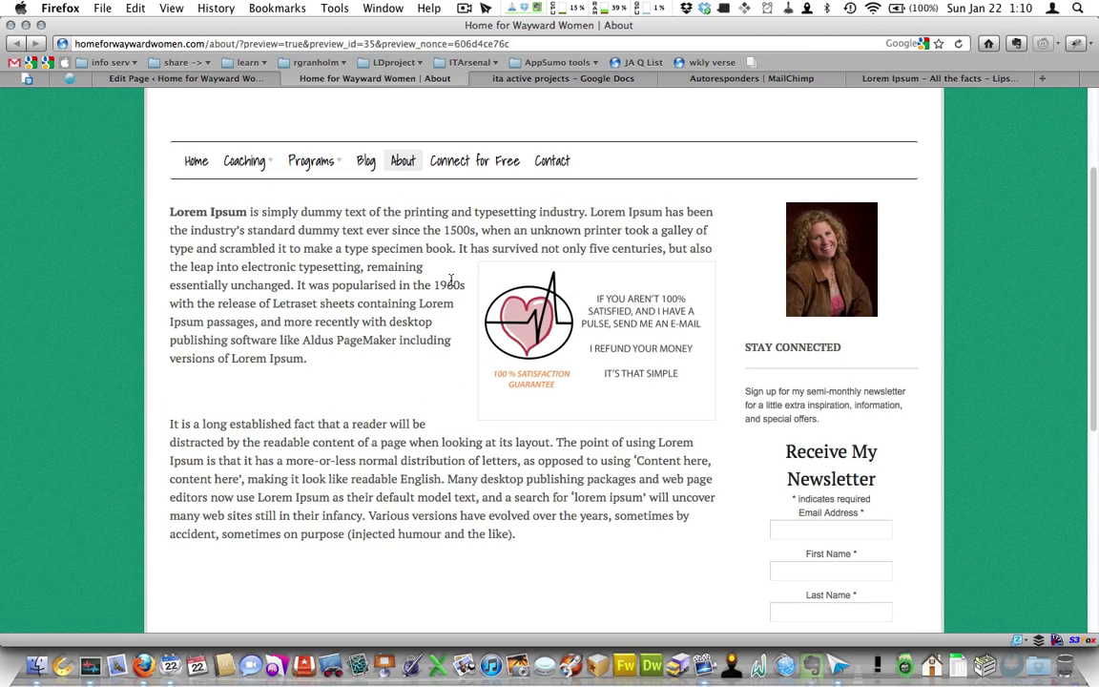
pyautogui.scroll(1, 451, 276)
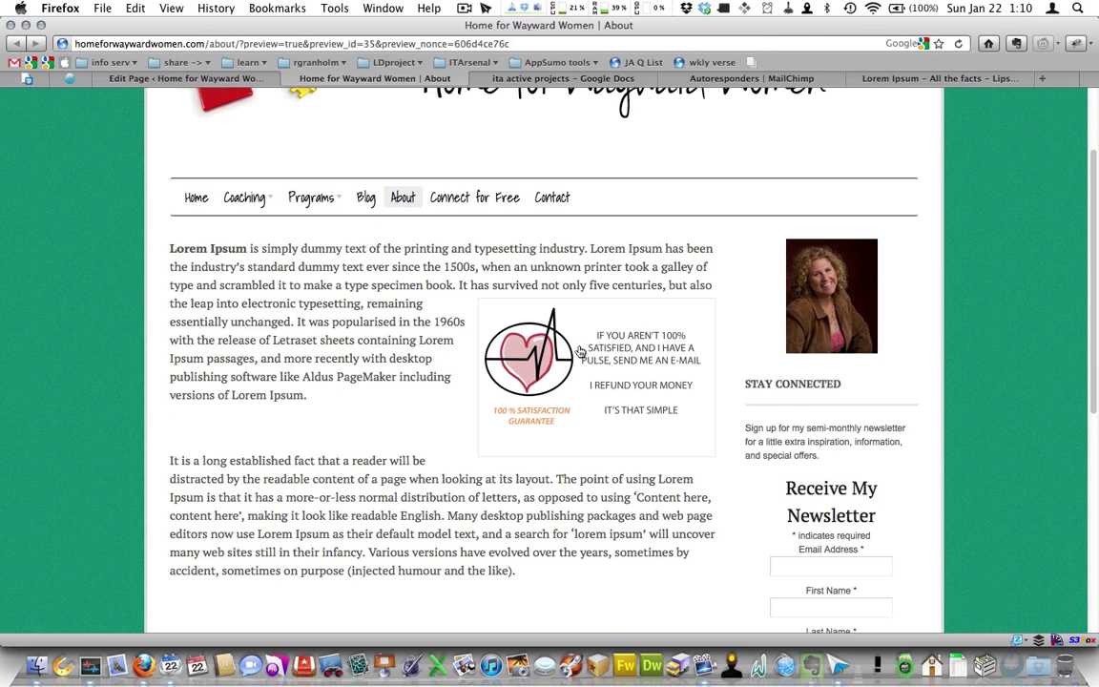
pyautogui.scroll(3, 579, 413)
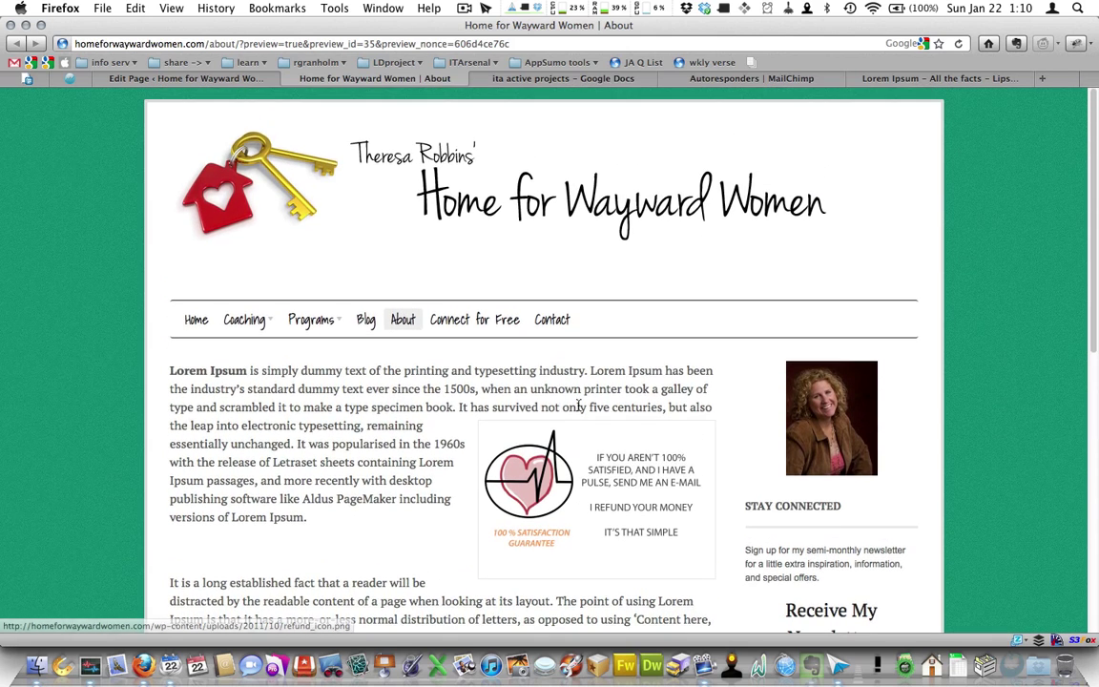